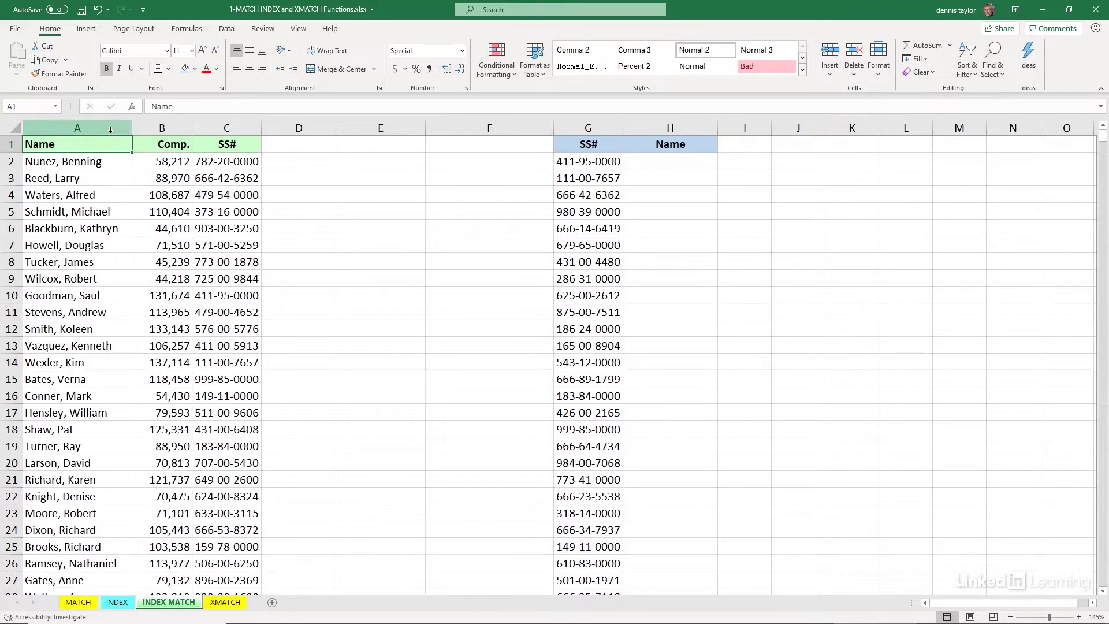
# Step: Review the employee table in columns A–C, the SS# values in column G, and cell H2
pyautogui.click(111, 130)
pyautogui.moveTo(110, 130); pyautogui.dragTo(218, 128)
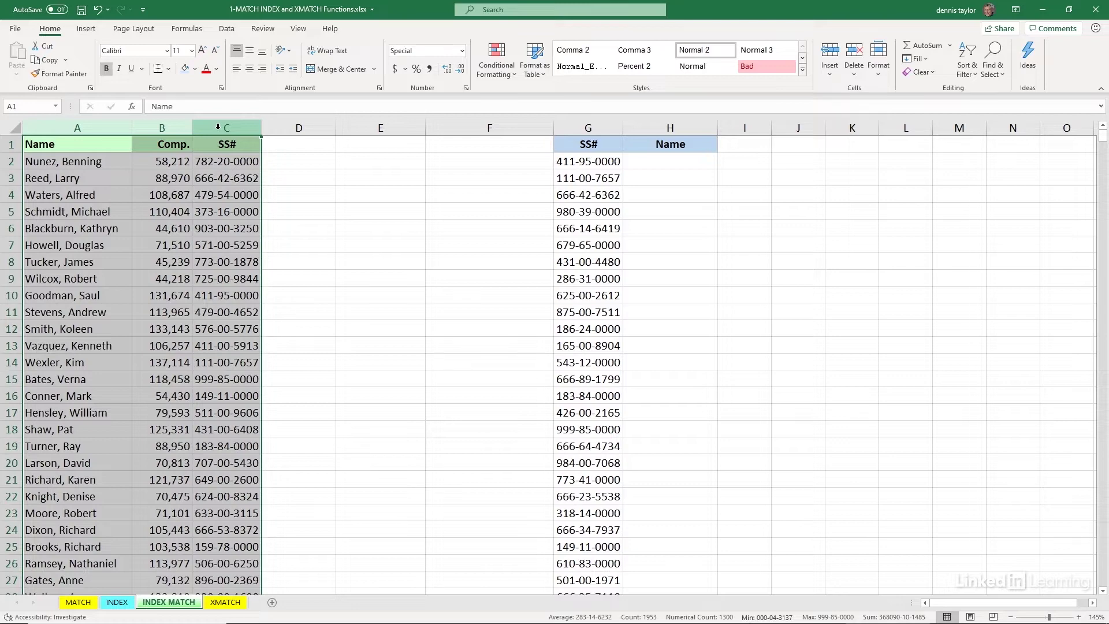
pyautogui.click(579, 129)
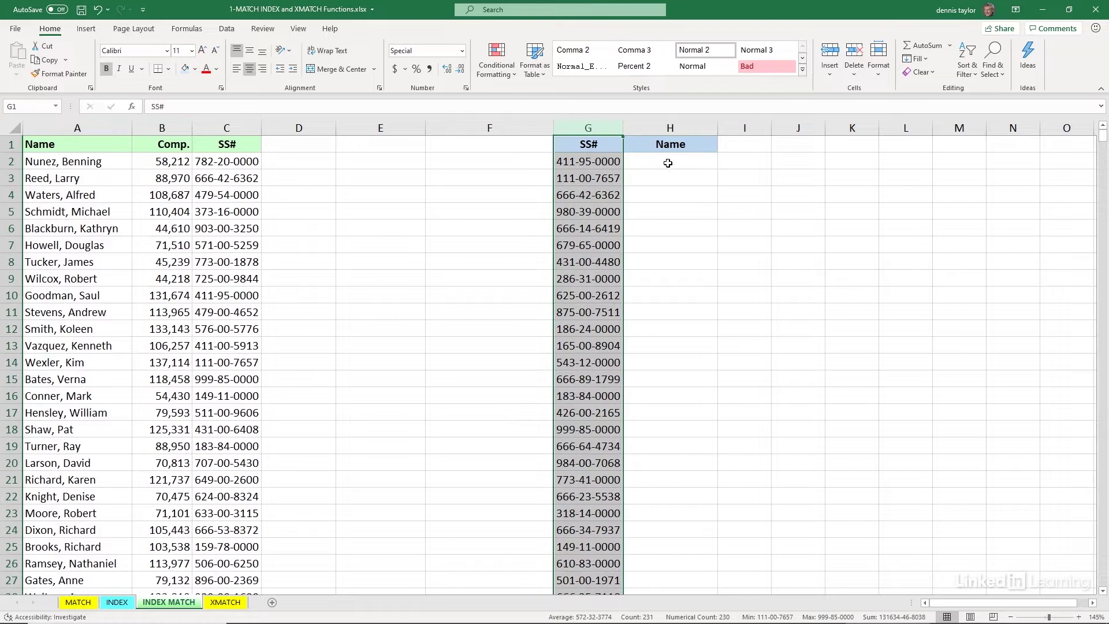
pyautogui.click(668, 162)
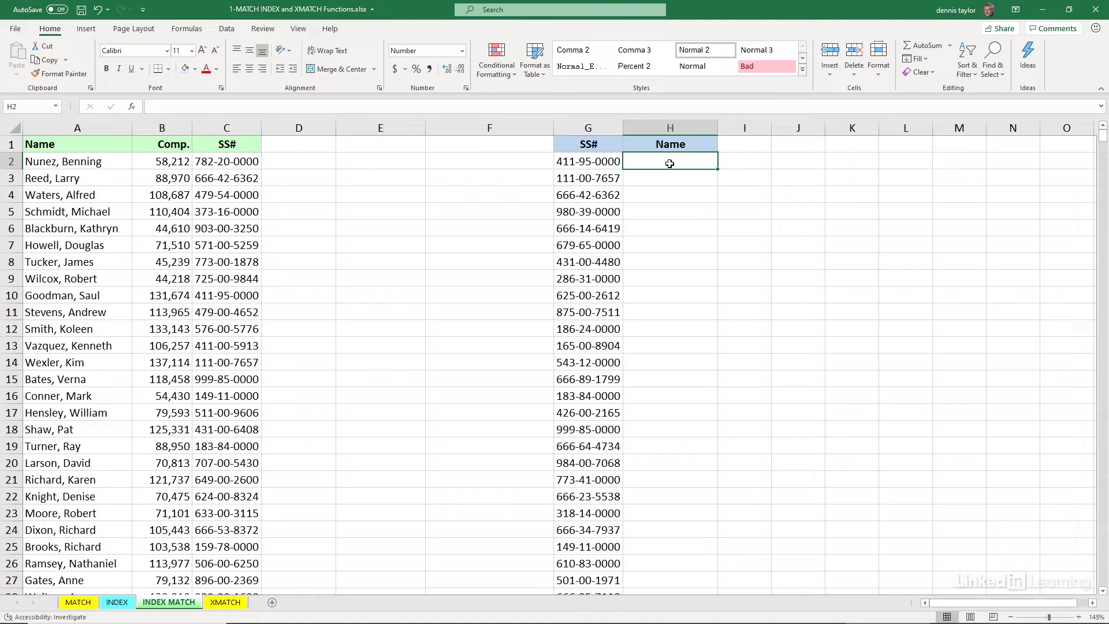
pyautogui.click(613, 161)
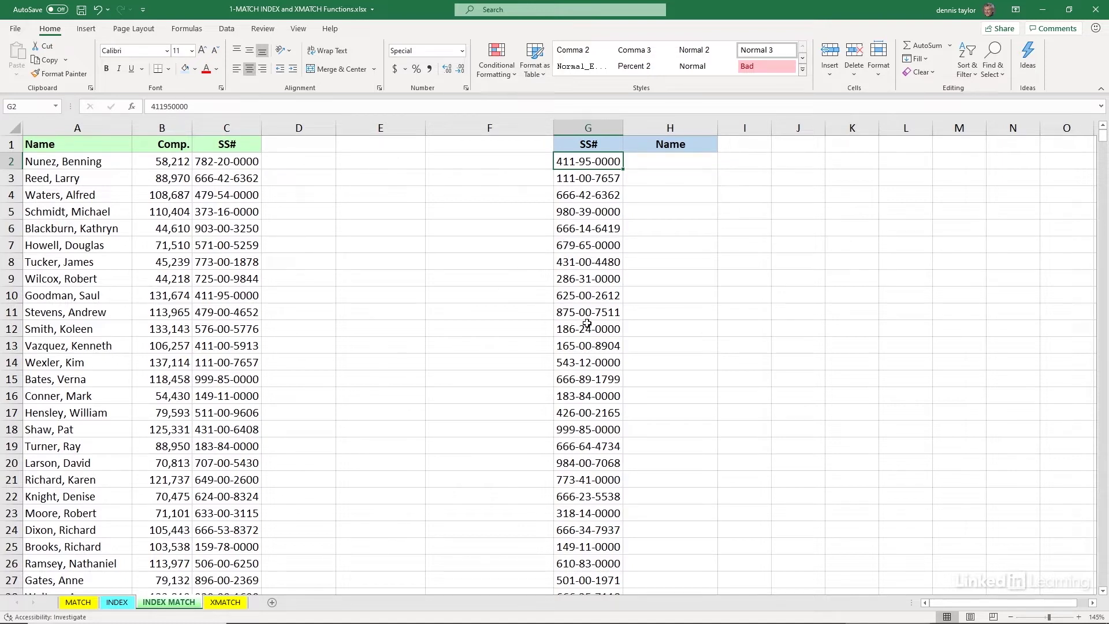
# Step: Enter =MATCH(G2,C:C,0) in H2 so it returns position 10
pyautogui.click(686, 162)
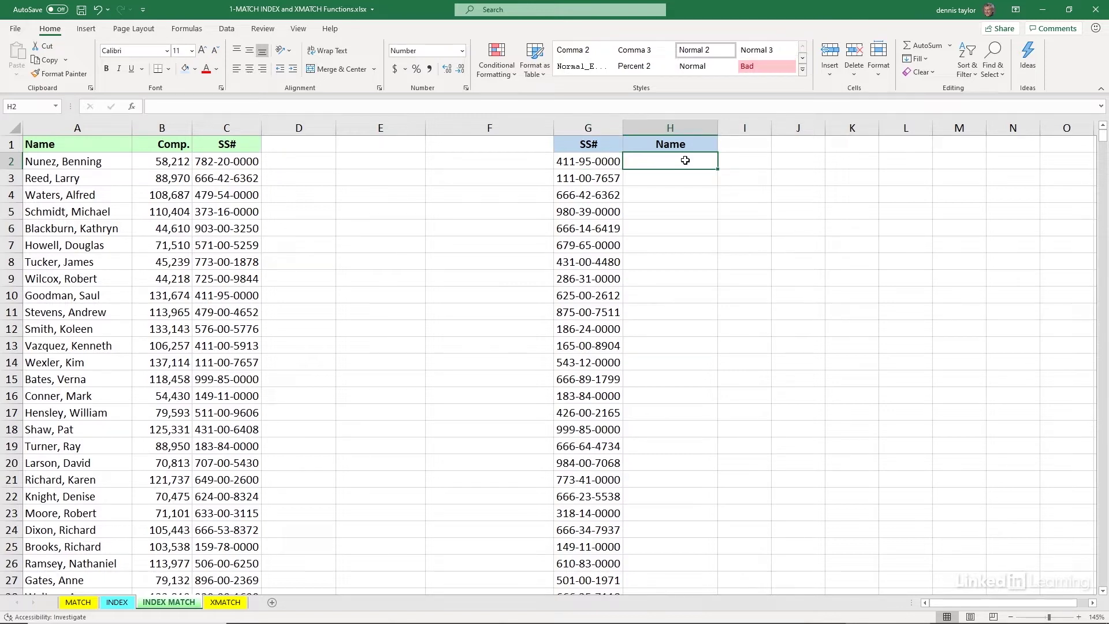
pyautogui.write('=')
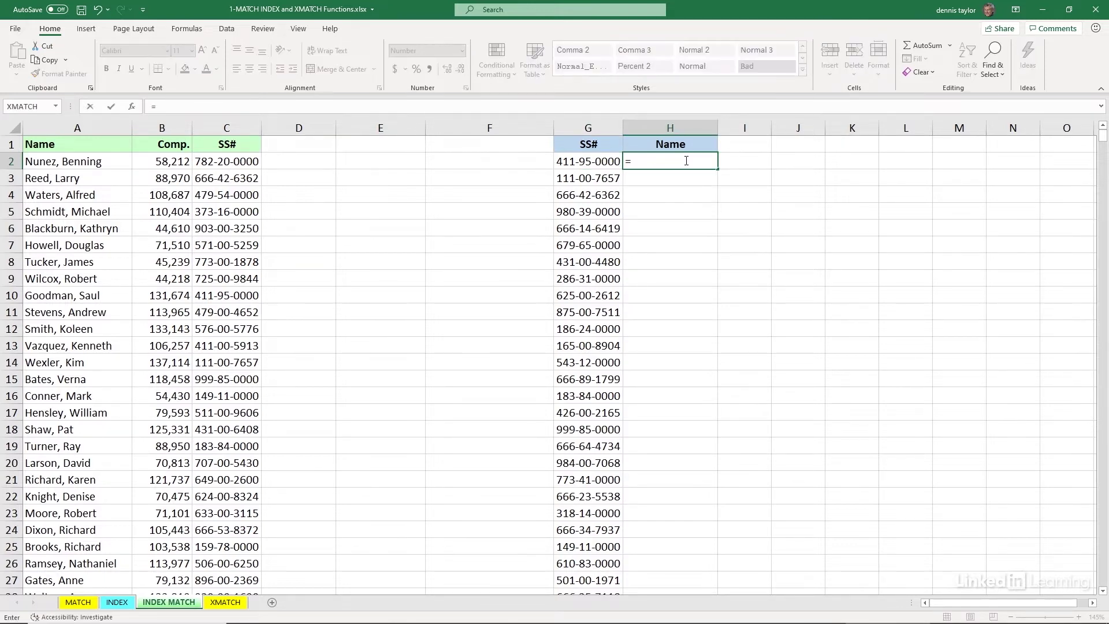
pyautogui.write('mat')
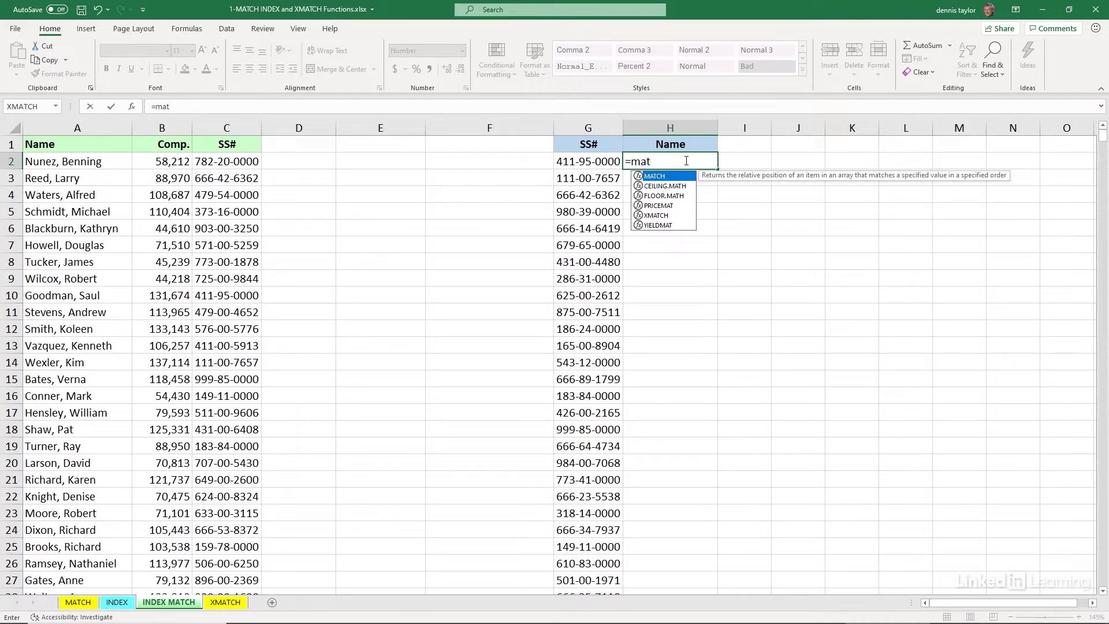
pyautogui.write('ch(')
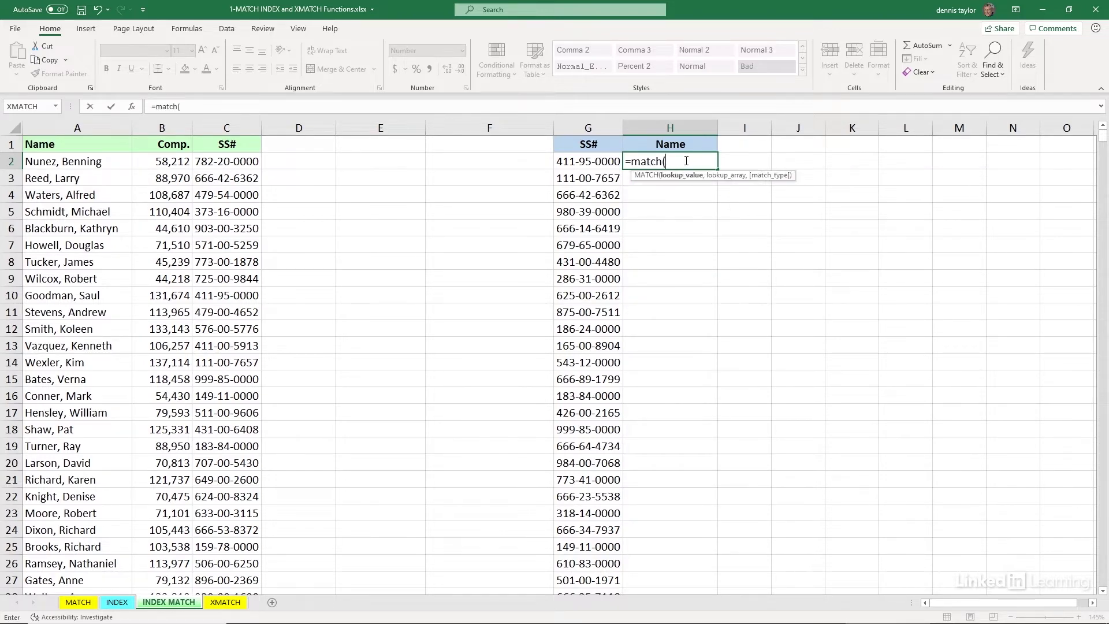
pyautogui.click(603, 161)
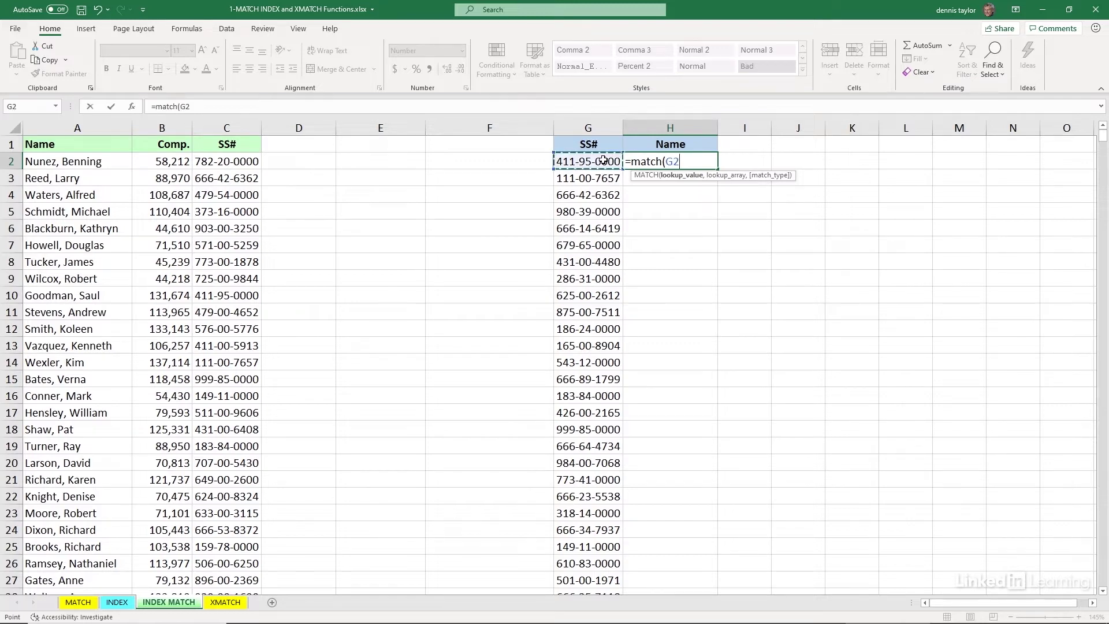
pyautogui.write(',')
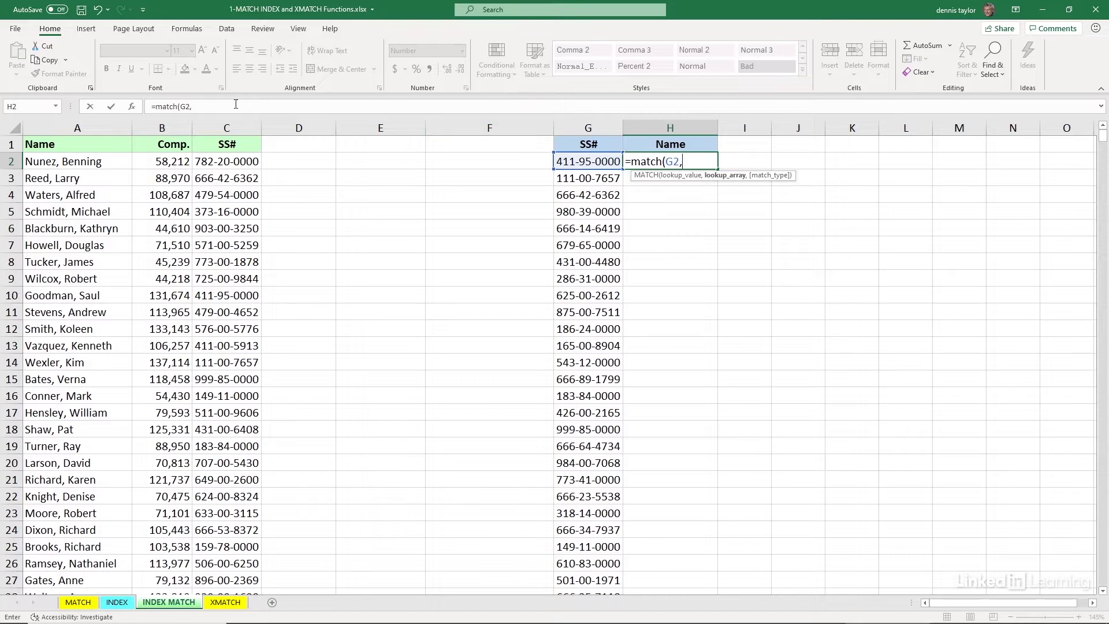
pyautogui.click(227, 126)
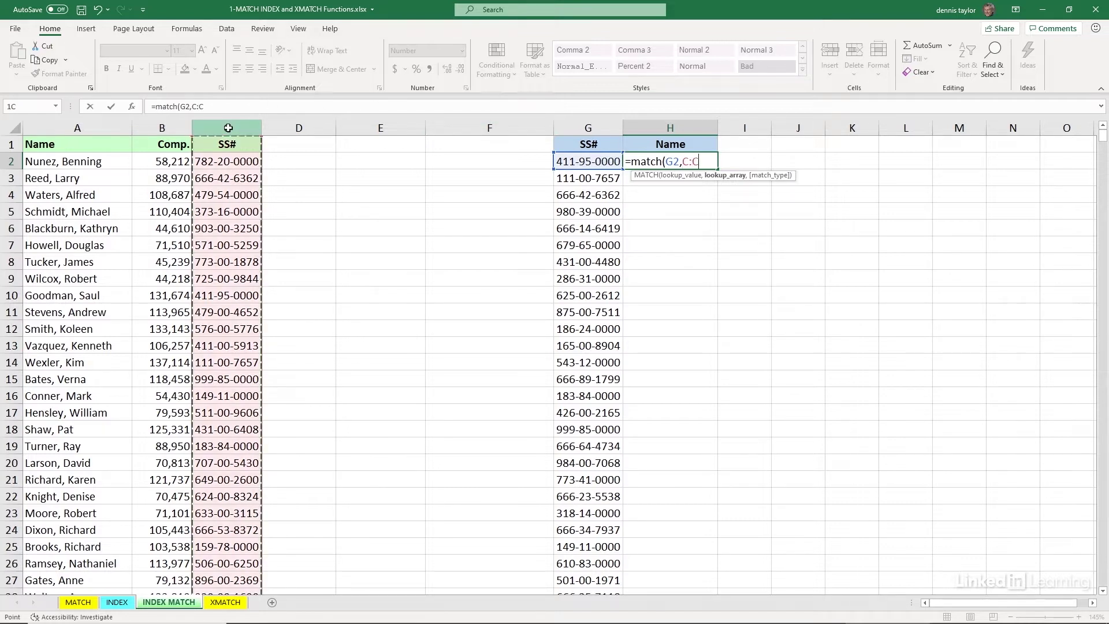
pyautogui.write(',')
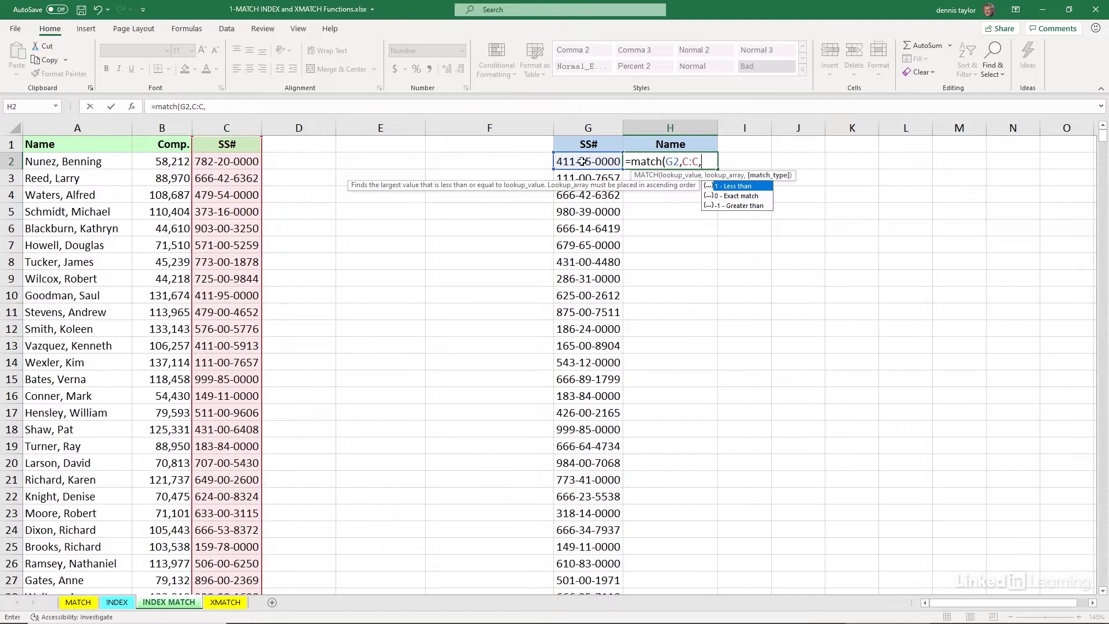
pyautogui.write('0')
pyautogui.hotkey('ctrl', 'Return')
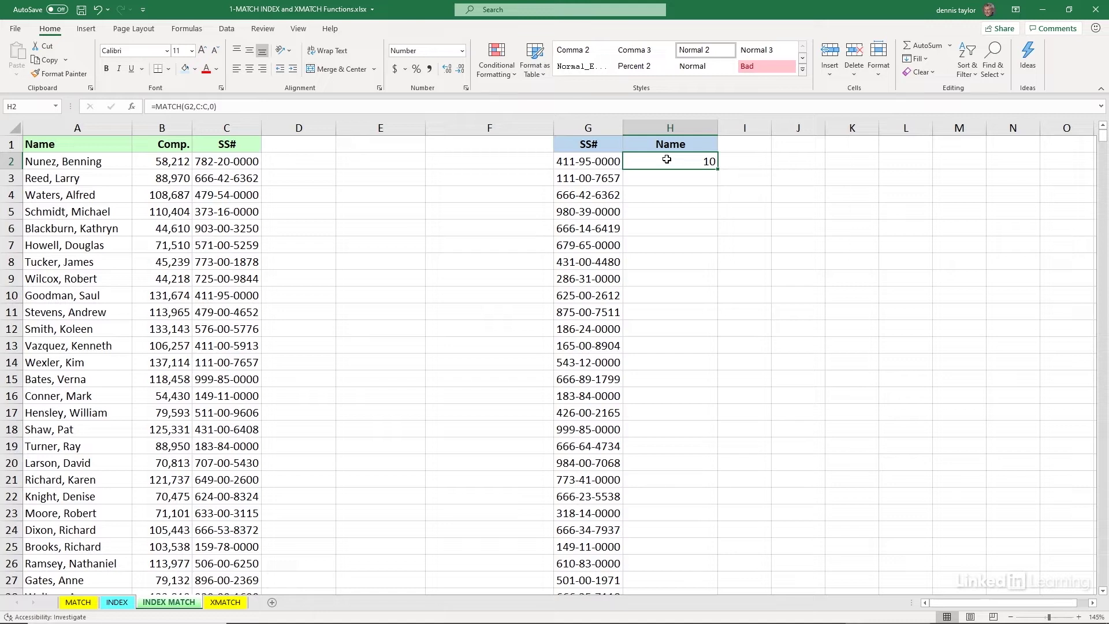
# Step: Wrap H2's MATCH inside INDEX as =INDEX(A:C,MATCH(G2,C:C,0),1), returning Goodman, Saul
pyautogui.doubleClick(629, 161)
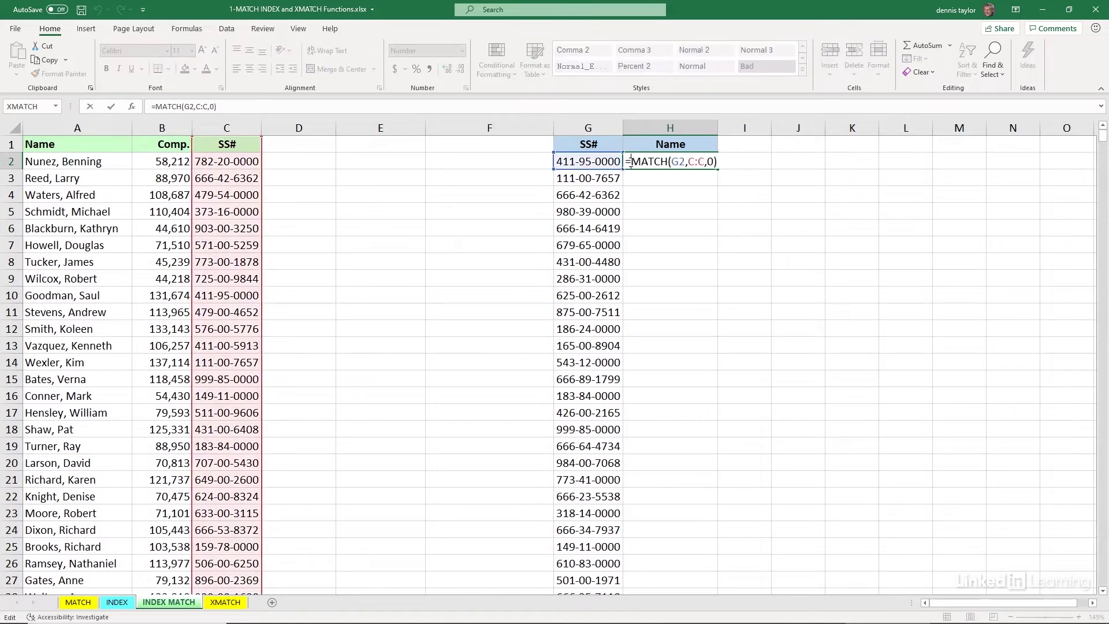
pyautogui.write('index')
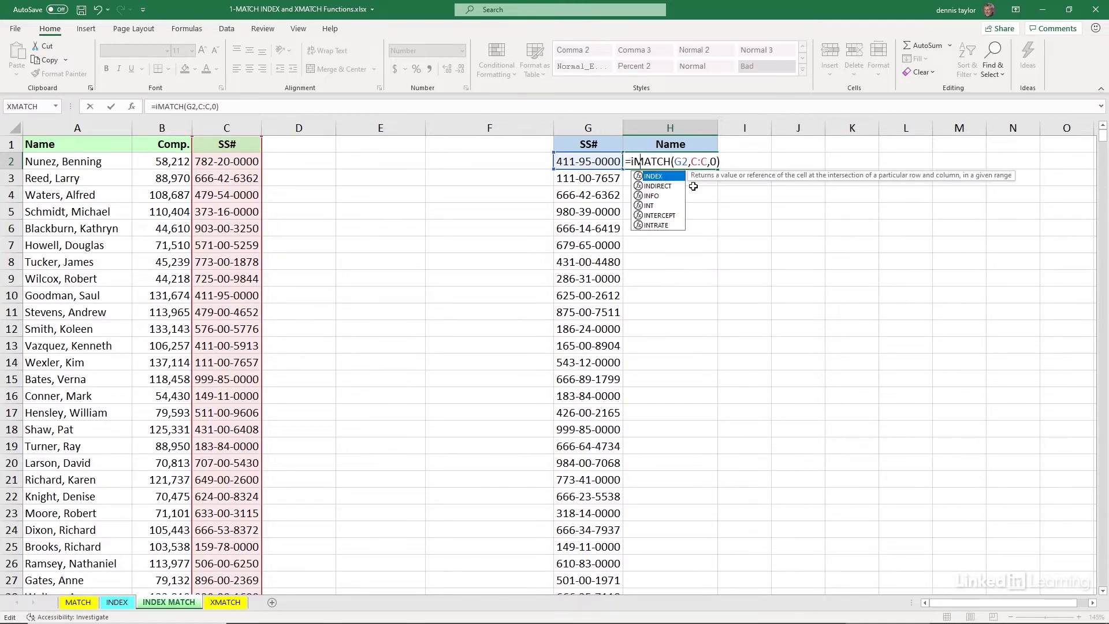
pyautogui.write('(')
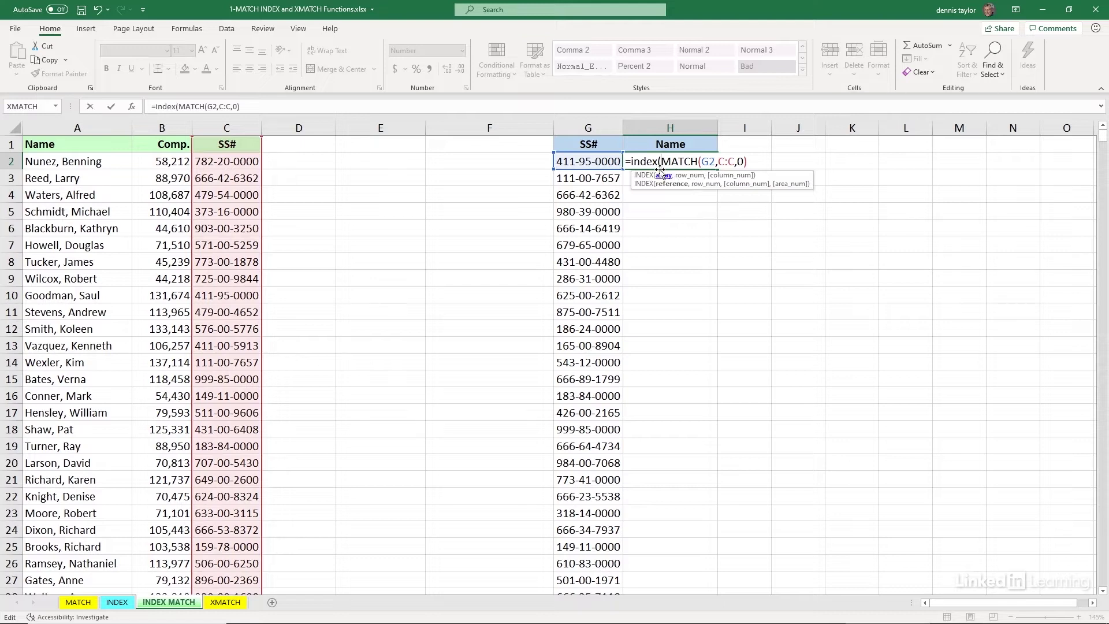
pyautogui.moveTo(75, 127); pyautogui.dragTo(204, 127)
pyautogui.write(',')
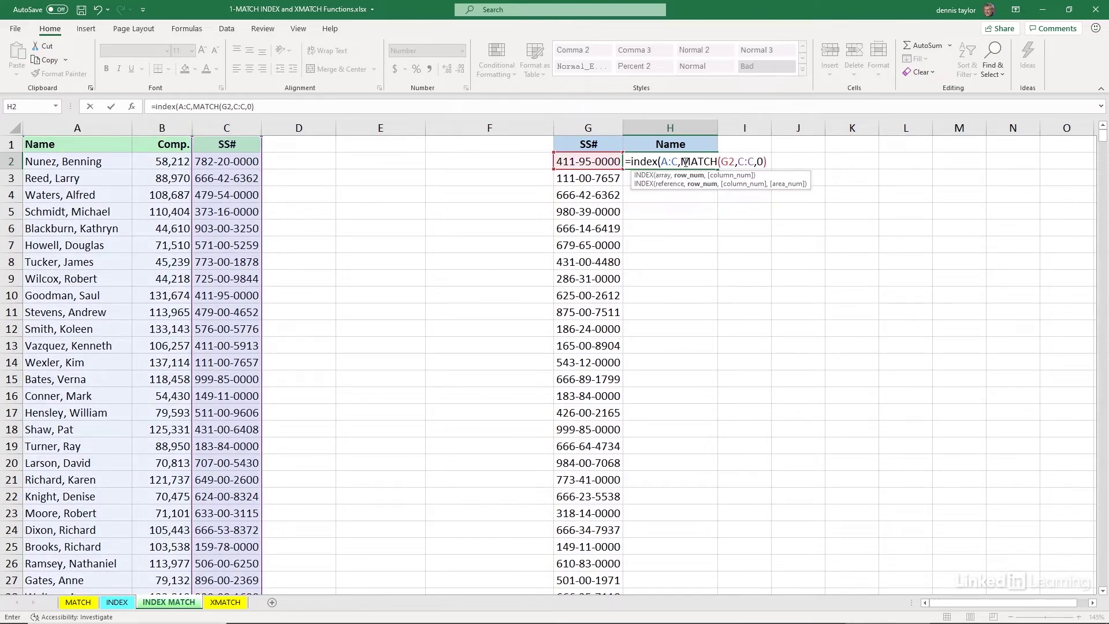
pyautogui.moveTo(681, 162); pyautogui.dragTo(769, 161)
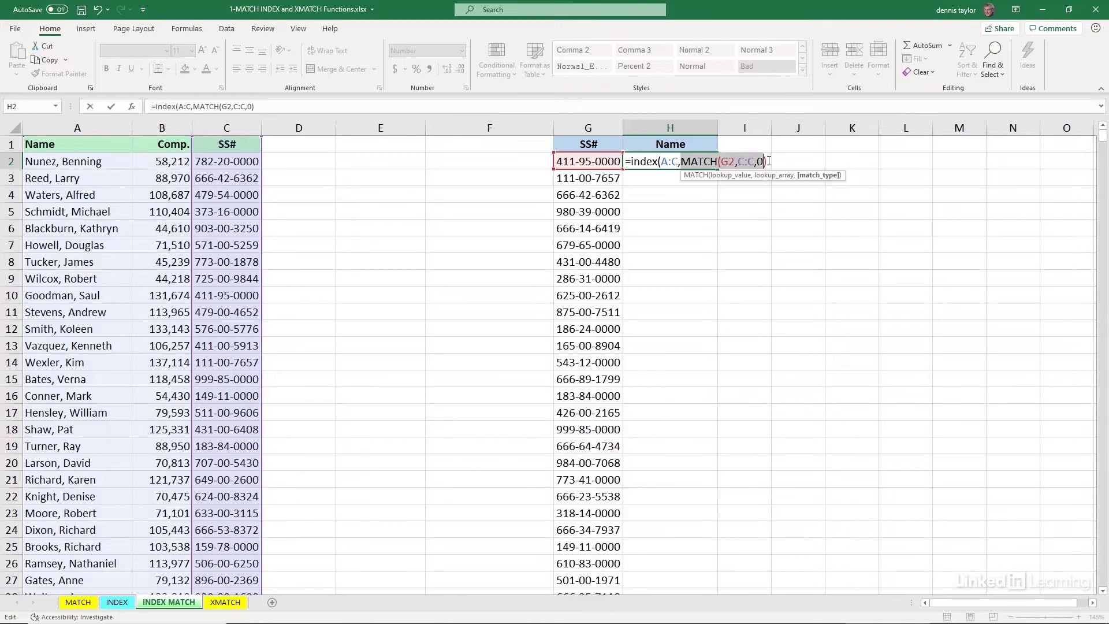
pyautogui.click(769, 161)
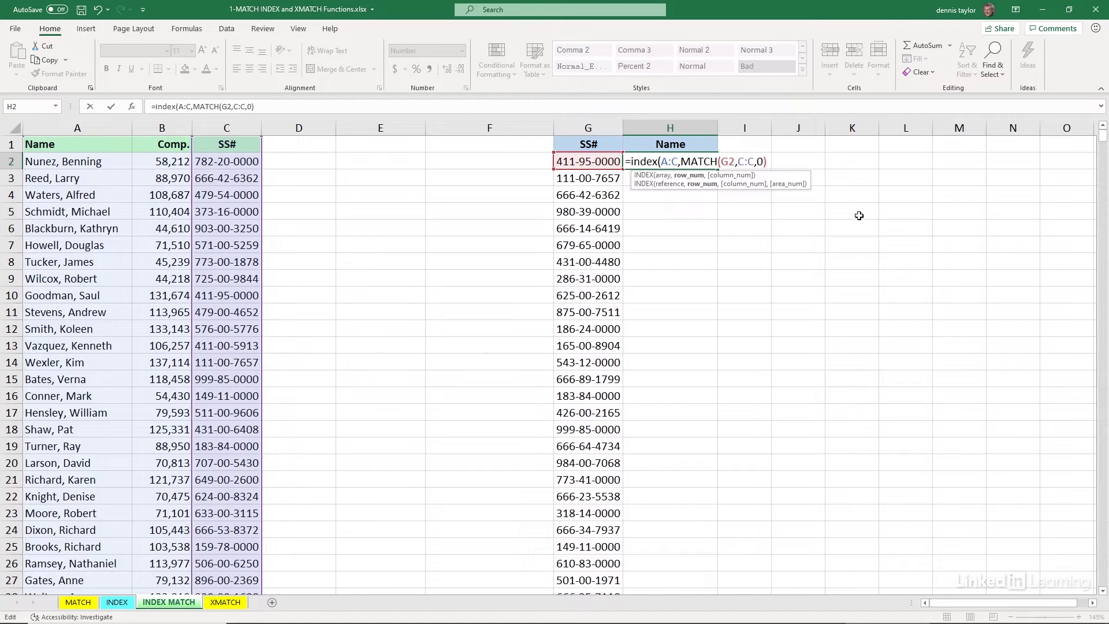
pyautogui.write(',')
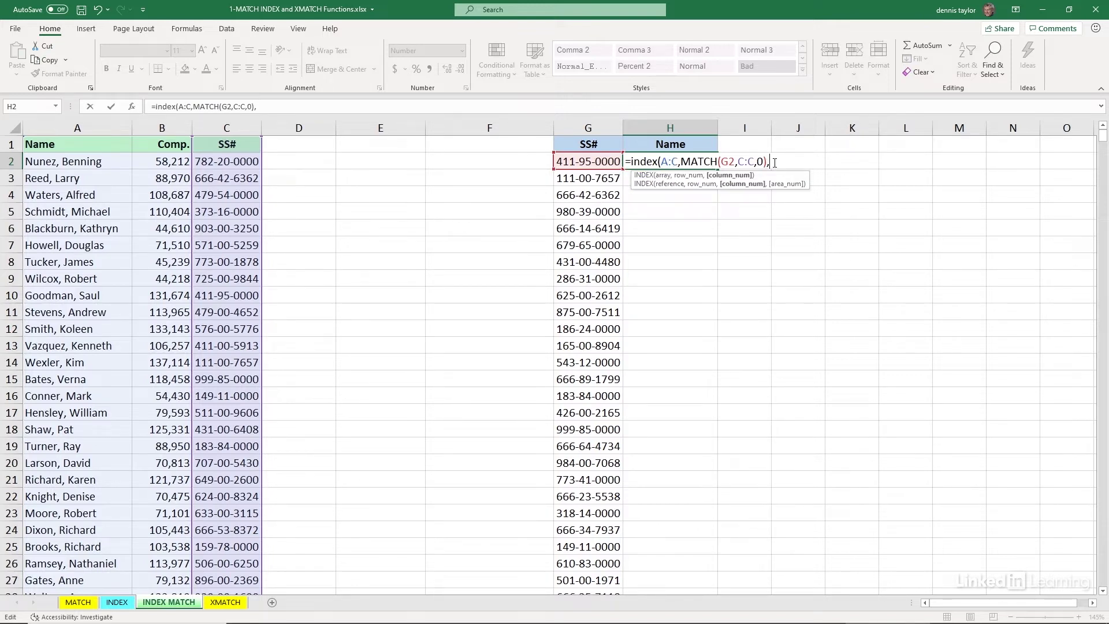
pyautogui.write('1)')
pyautogui.press('Return')
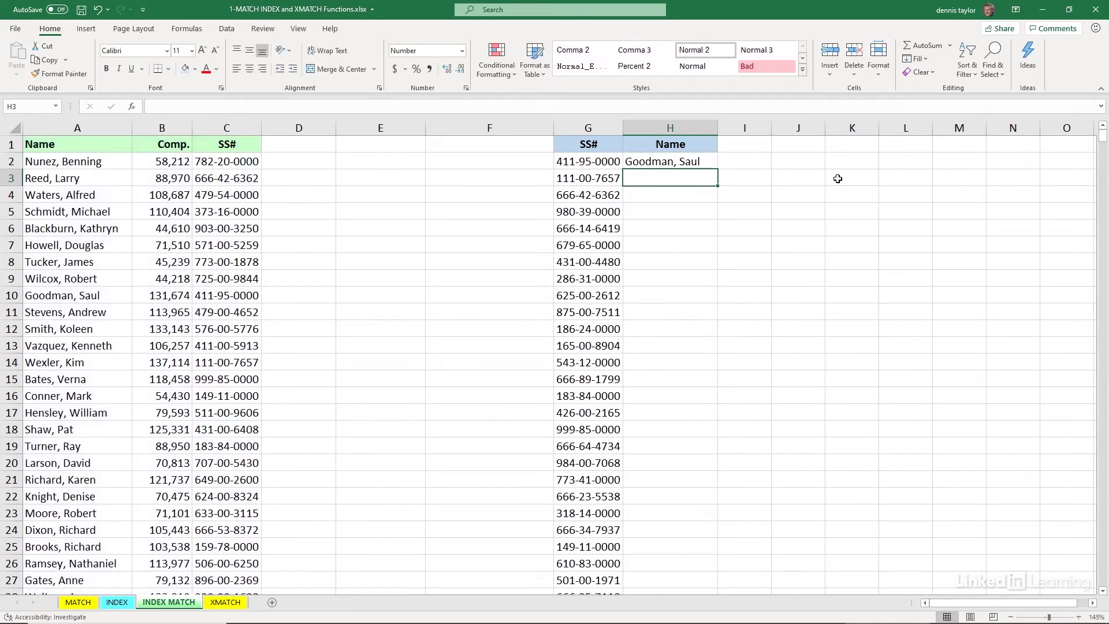
# Step: Fill H2's INDEX MATCH formula down through H14 and check the SS# in G3
pyautogui.click(657, 157)
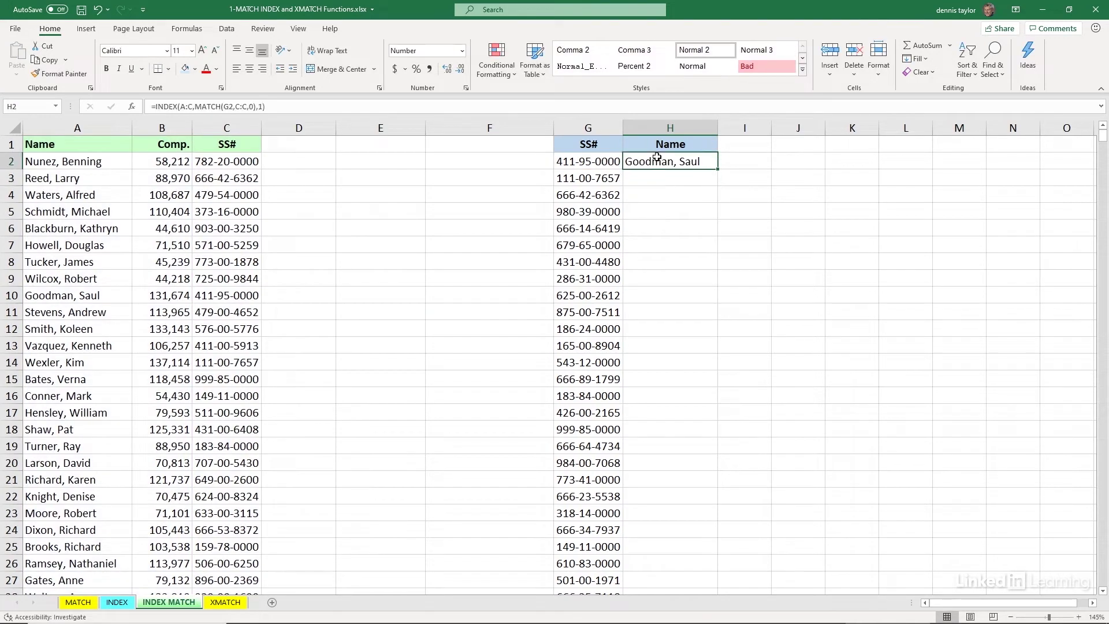
pyautogui.moveTo(718, 169); pyautogui.dragTo(725, 377)
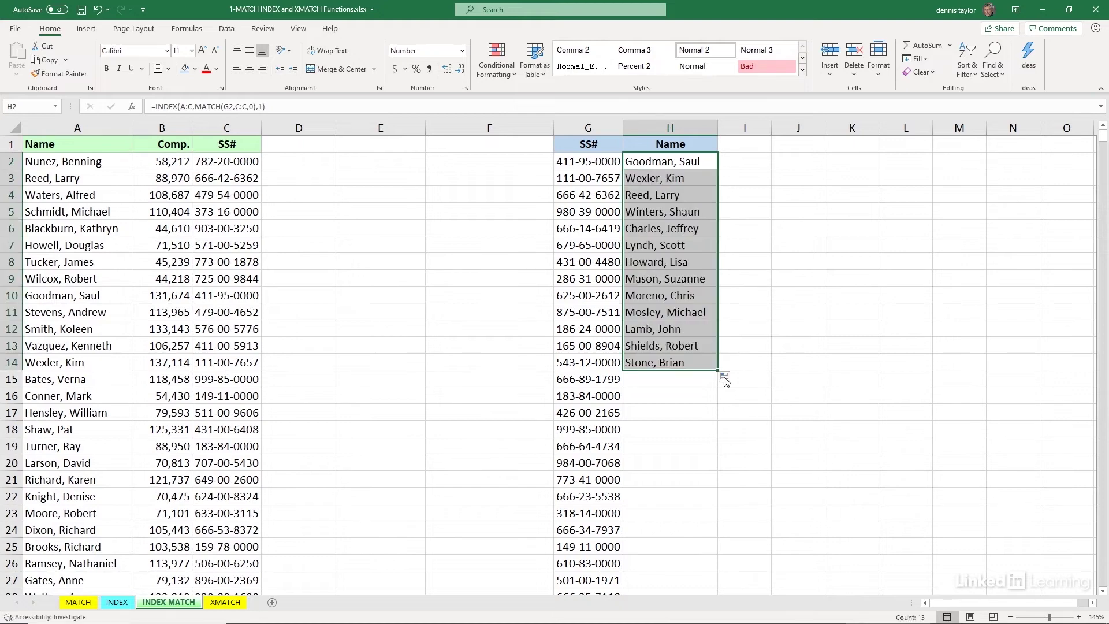
pyautogui.click(584, 179)
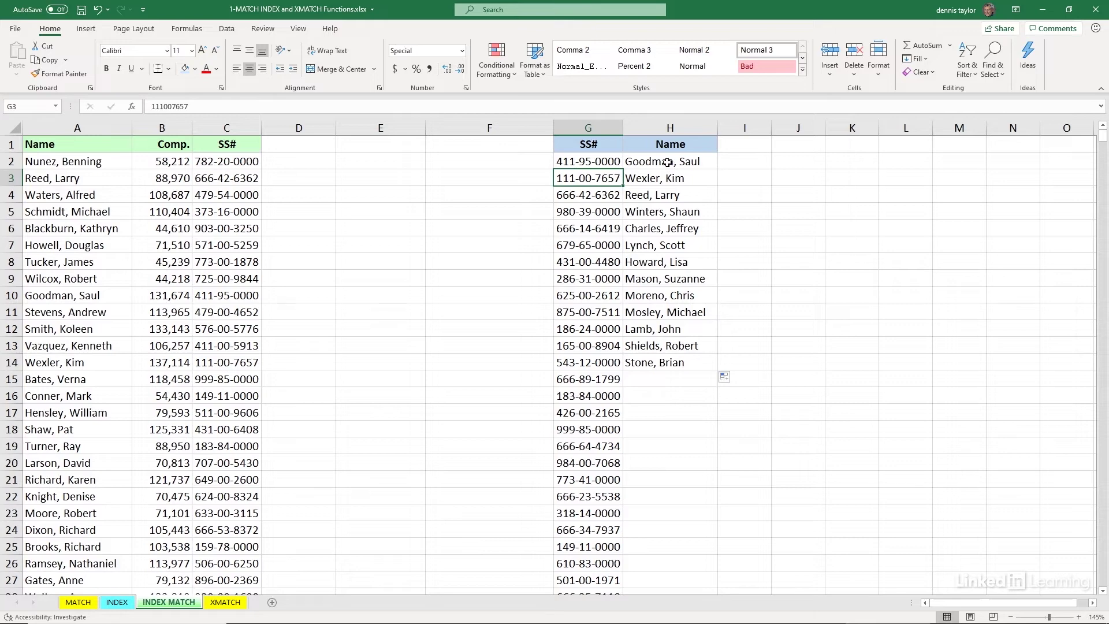
# Step: Rewrite H2 as =INDEX(A:A,MATCH(G2,C:C,0)), replacing A:C with A:A and removing ,1
pyautogui.doubleClick(667, 162)
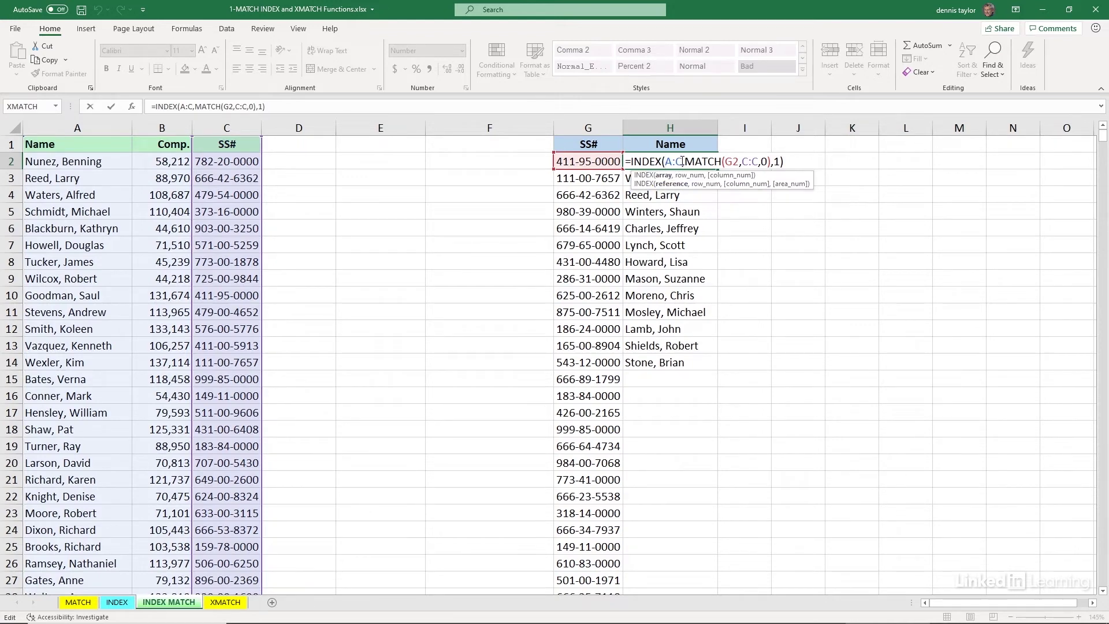
pyautogui.moveTo(683, 162); pyautogui.dragTo(666, 162)
pyautogui.click(96, 122)
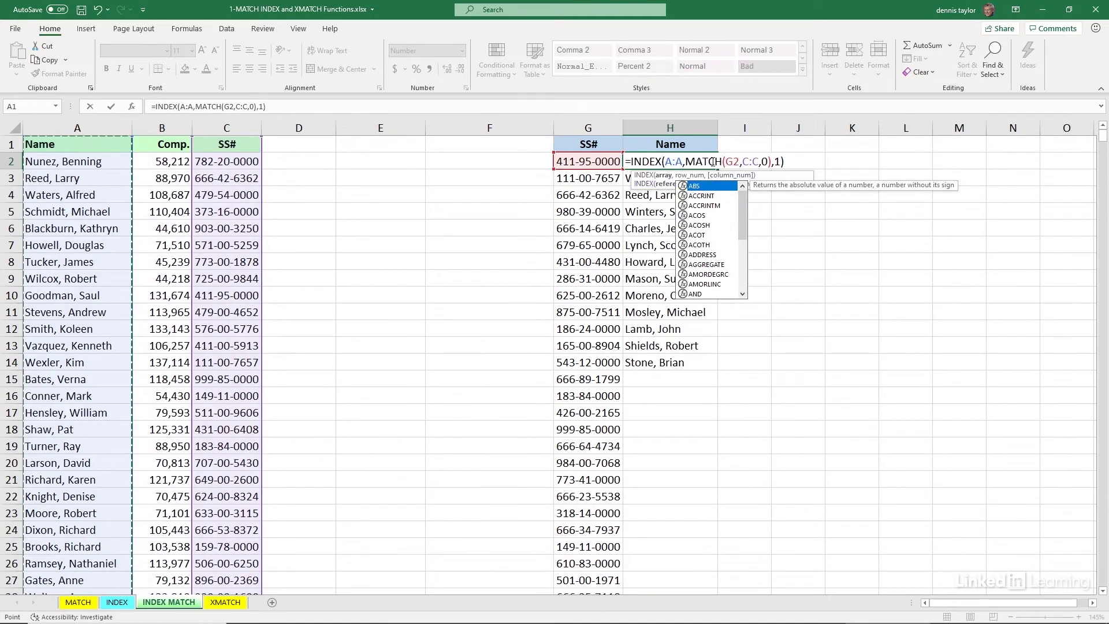
pyautogui.moveTo(683, 161); pyautogui.dragTo(664, 161)
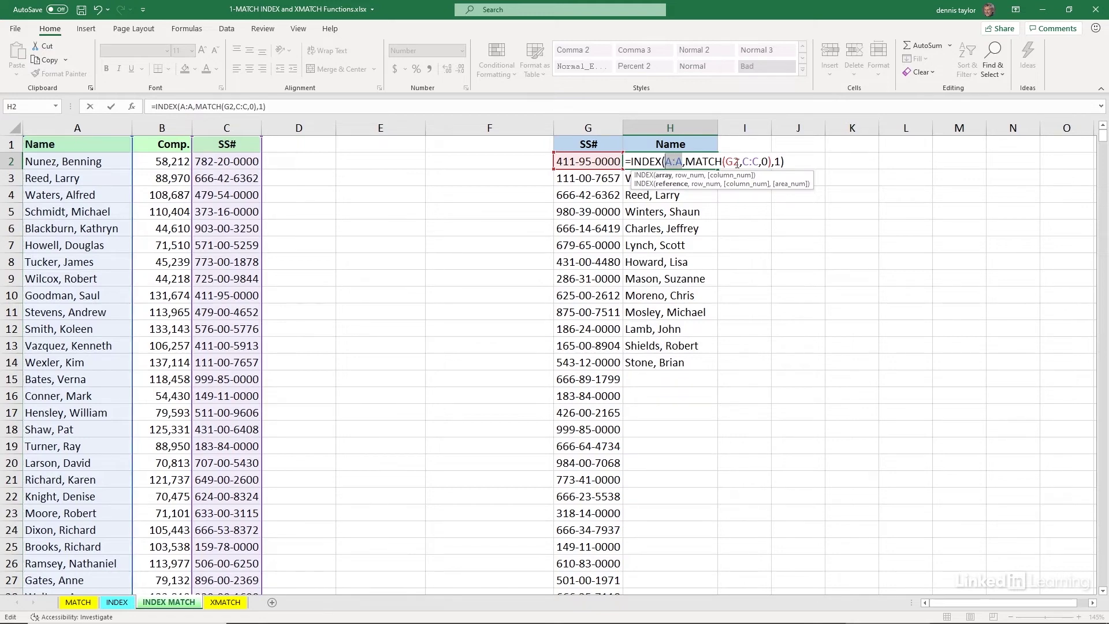
pyautogui.click(773, 163)
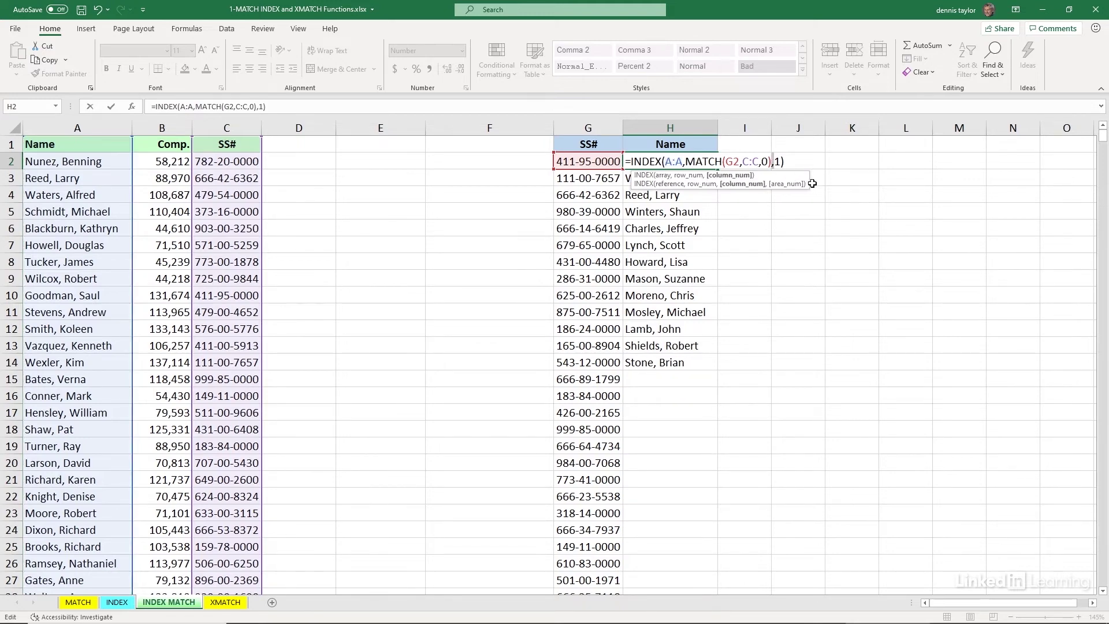
pyautogui.press('BackSpace')
pyautogui.press('Delete')
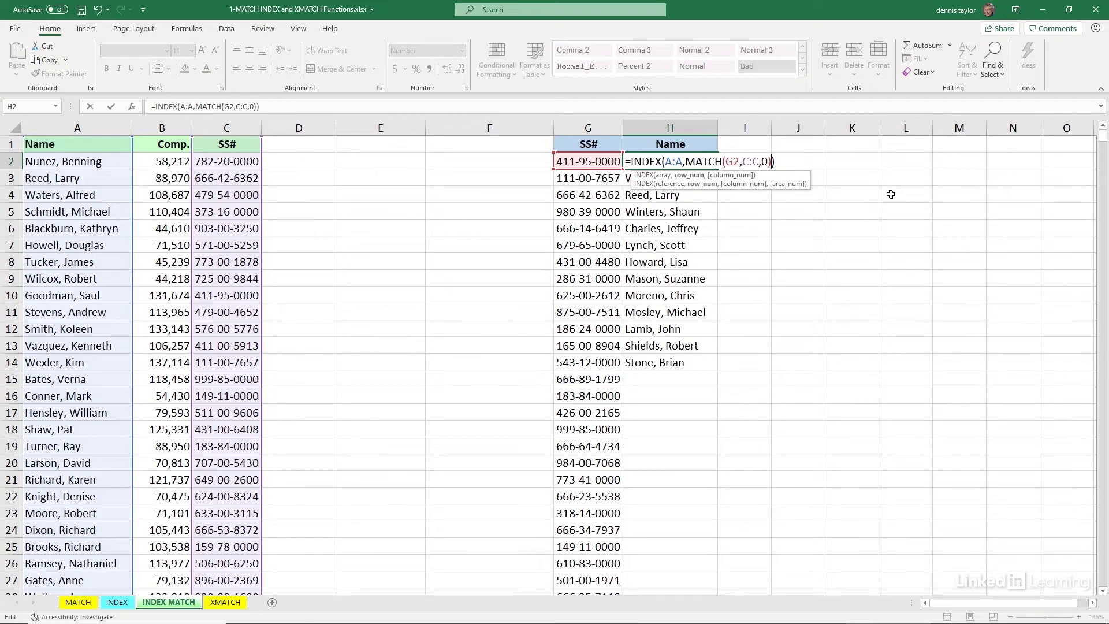
pyautogui.press('Return')
pyautogui.click(696, 163)
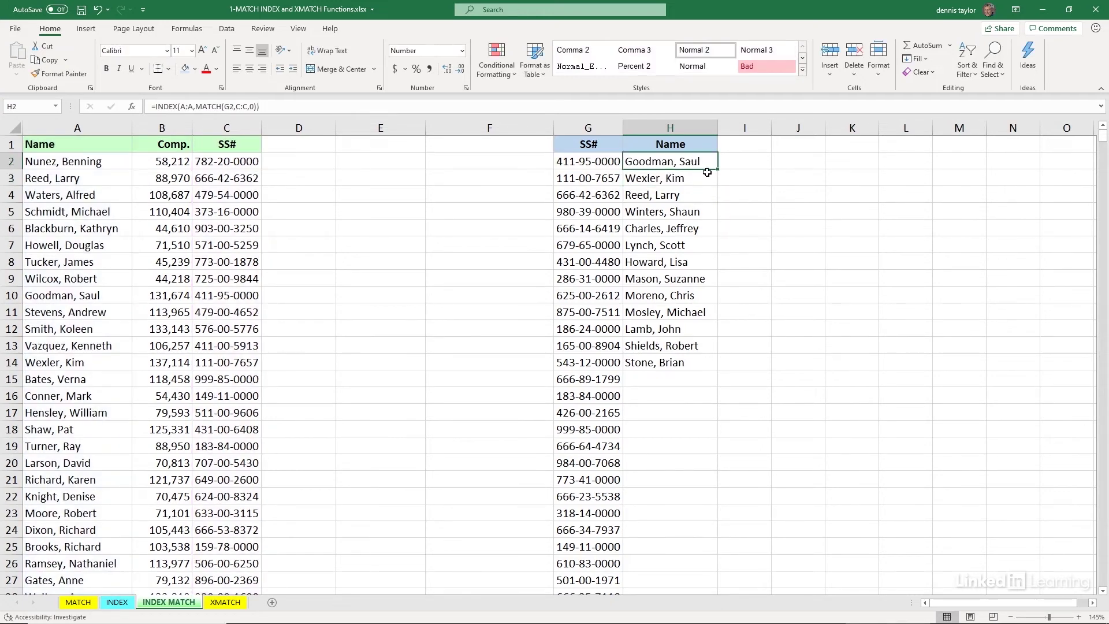
# Step: Fill the simplified formula to H14 and beyond down column H, then review H2's references
pyautogui.moveTo(719, 171); pyautogui.dragTo(701, 365)
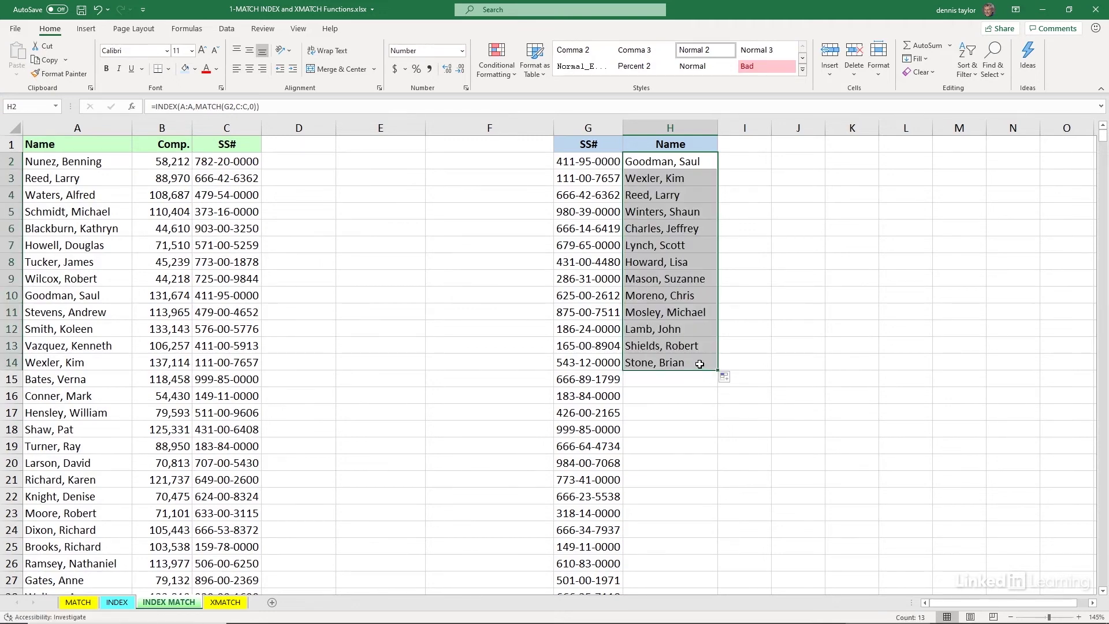
pyautogui.click(700, 364)
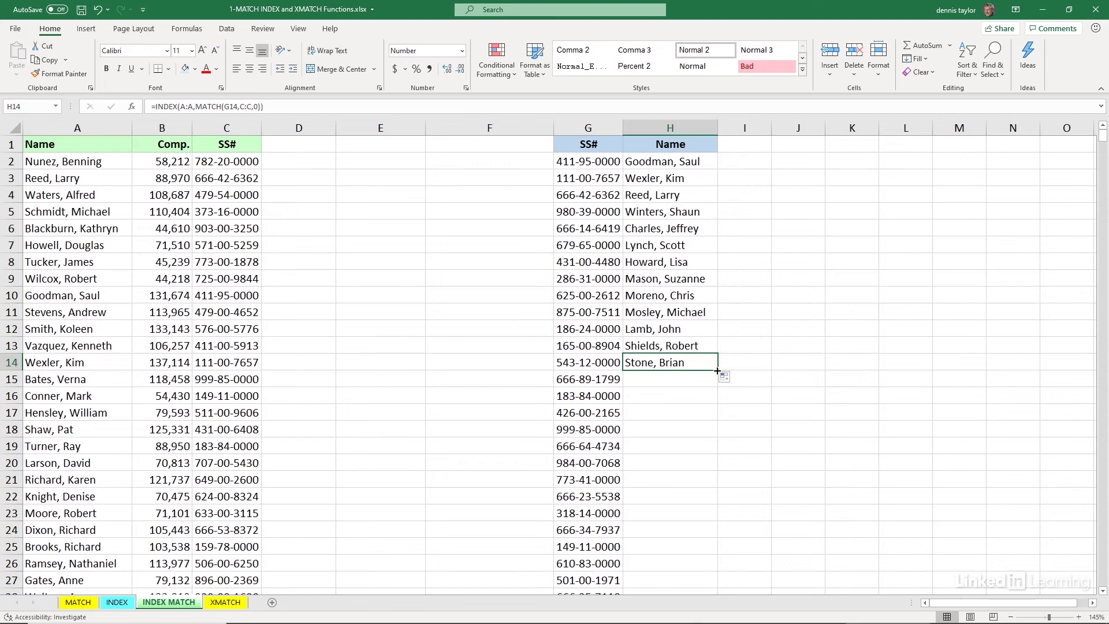
pyautogui.doubleClick(718, 371)
pyautogui.click(663, 163)
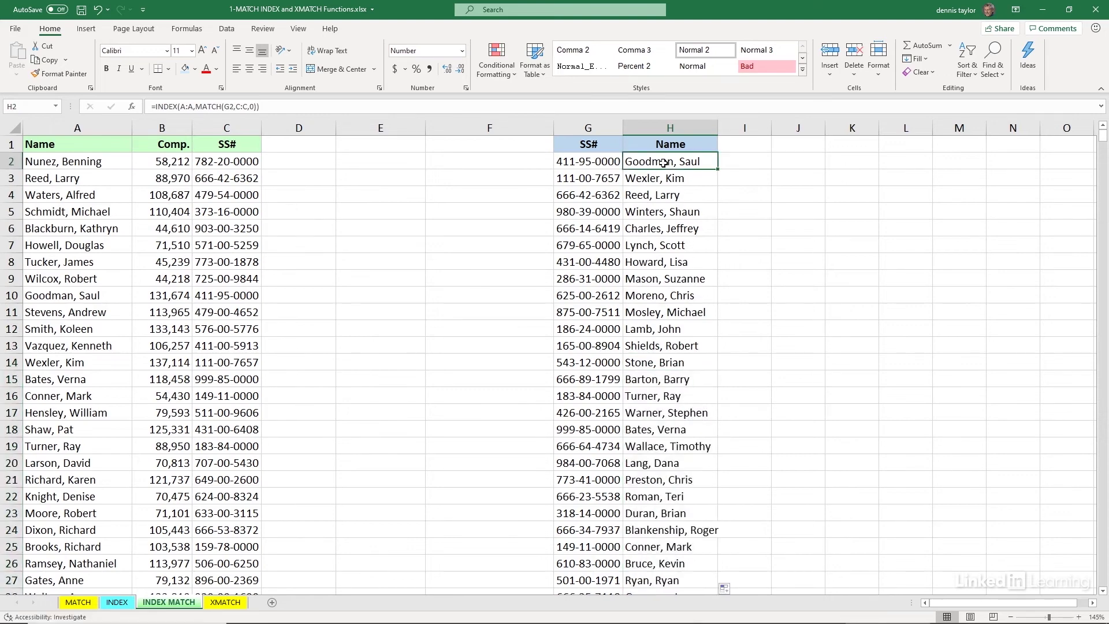
pyautogui.doubleClick(663, 163)
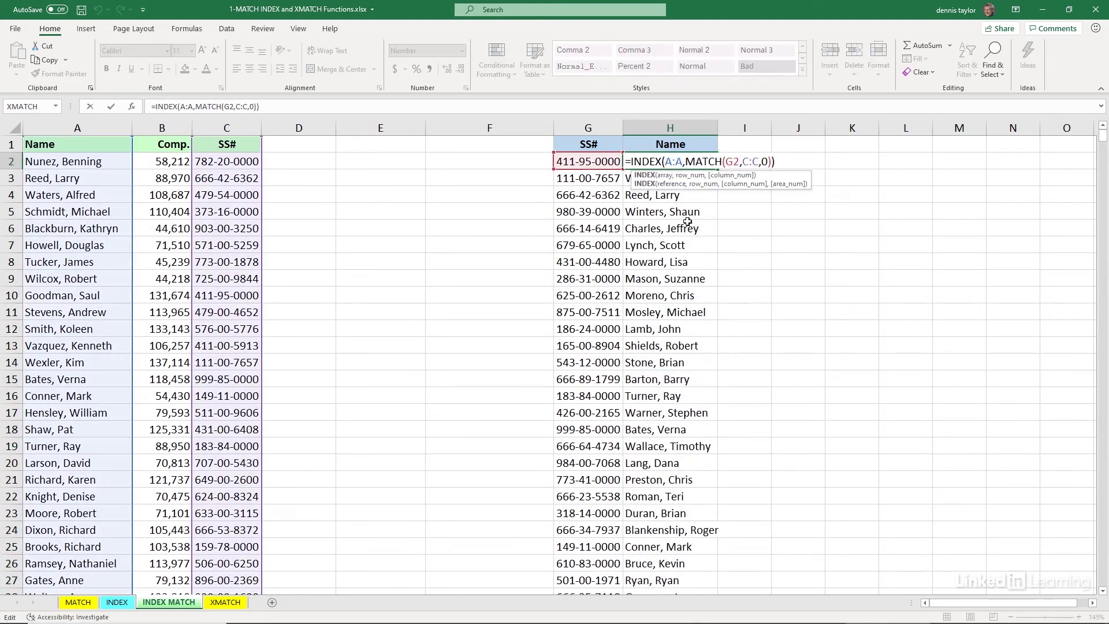